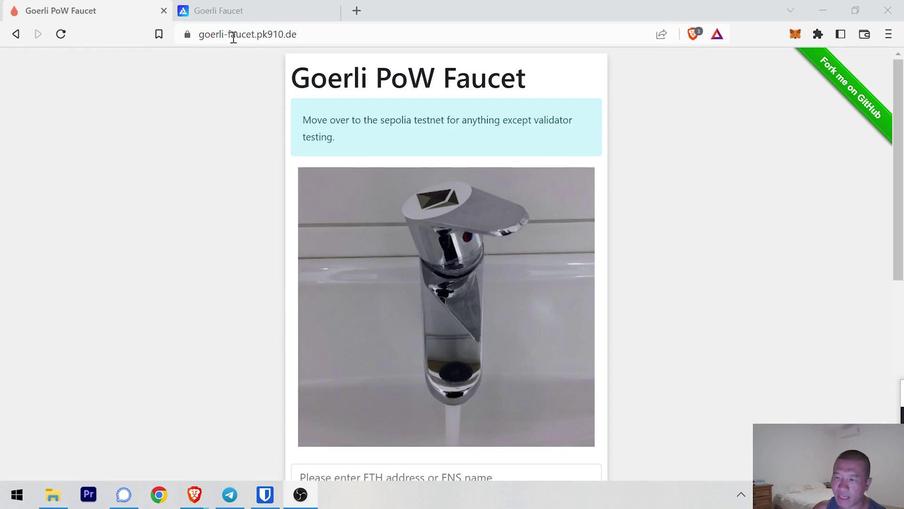
Switch MetaMask to the Goerli test network and copy Account 1's wallet address.
{"action": "left_click", "coordinate": [226, 102]}
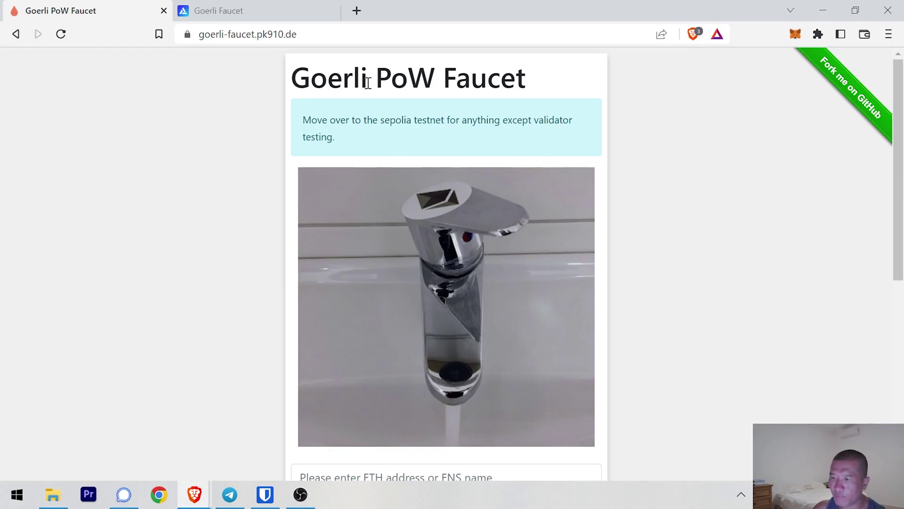
{"action": "scroll", "coordinate": [242, 127], "scroll_direction": "down", "scroll_amount": 1}
{"action": "scroll", "coordinate": [243, 127], "scroll_direction": "down", "scroll_amount": 1}
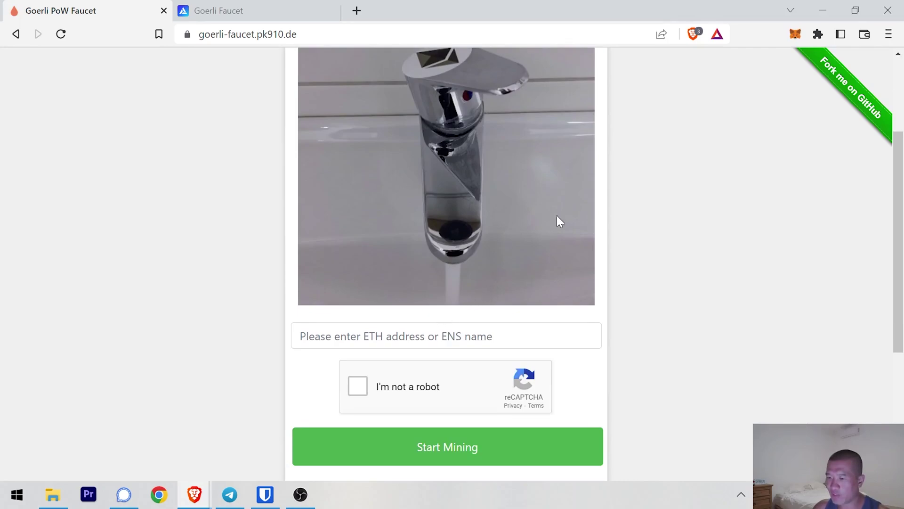
{"action": "left_click", "coordinate": [795, 33]}
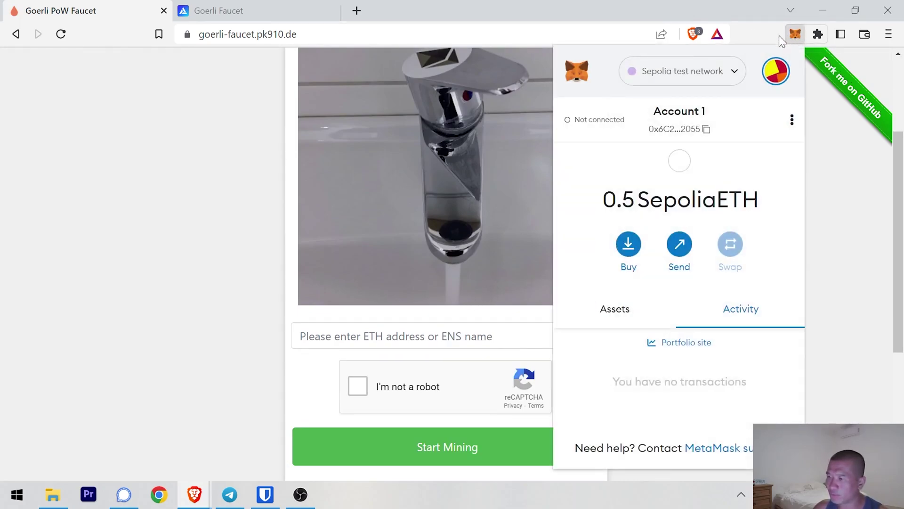
{"action": "left_click", "coordinate": [683, 79]}
{"action": "left_click", "coordinate": [689, 221]}
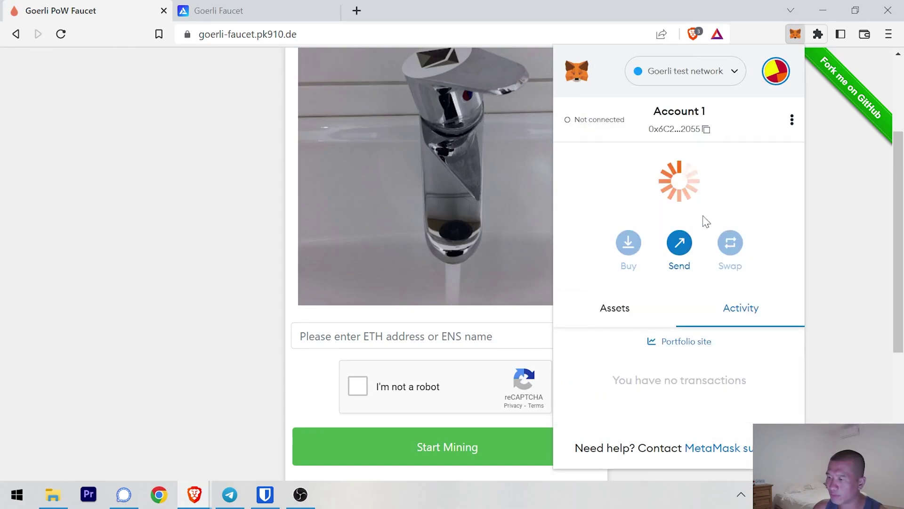
{"action": "left_click", "coordinate": [678, 130]}
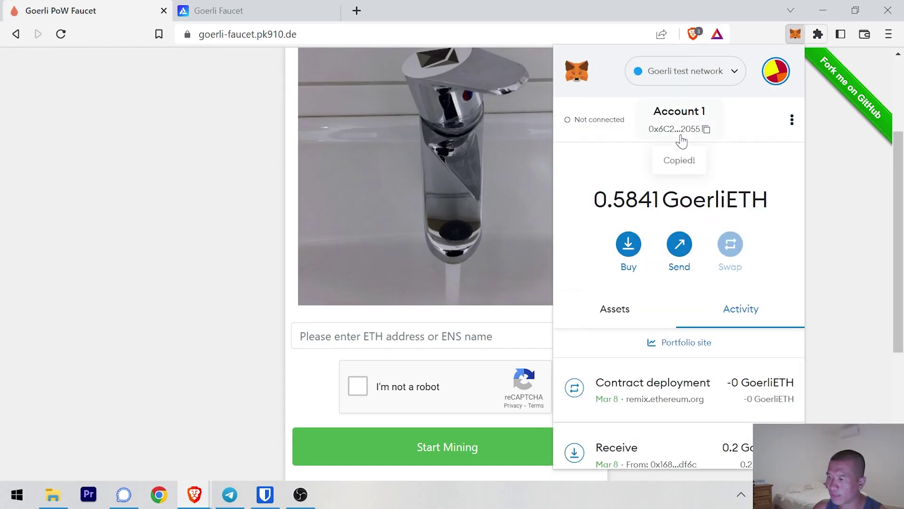
Paste the wallet address, pass reCAPTCHA, and mine until about 0.006 GöETH accrues.
{"action": "left_click", "coordinate": [340, 335]}
{"action": "key", "text": "ctrl+v"}
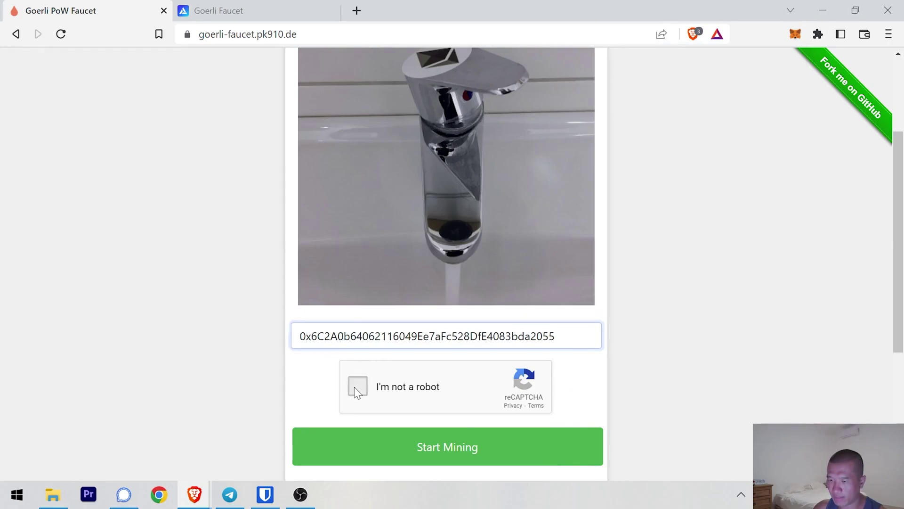
{"action": "left_click", "coordinate": [356, 387]}
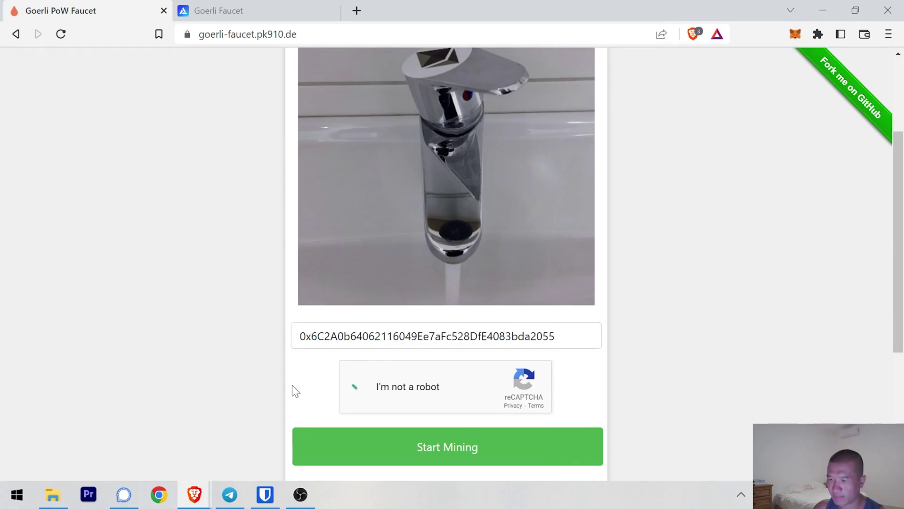
{"action": "left_click", "coordinate": [460, 448]}
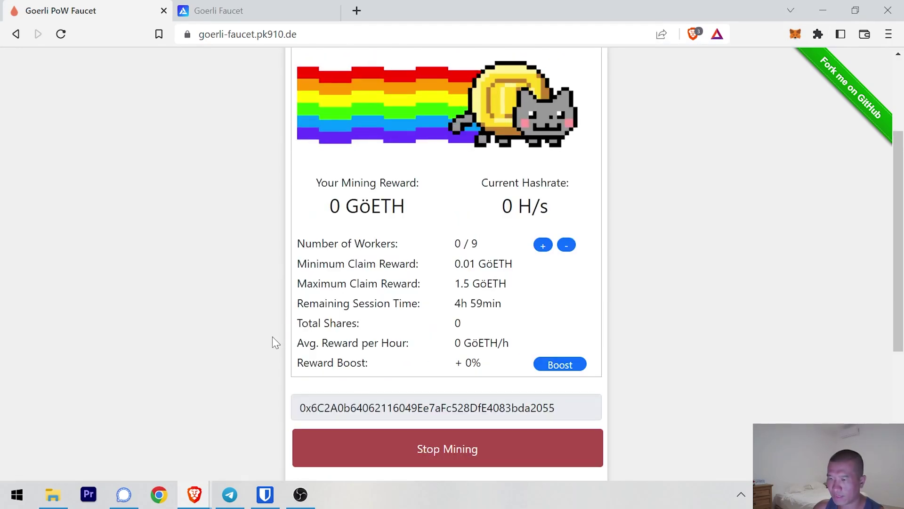
{"action": "scroll", "coordinate": [244, 309], "scroll_direction": "up", "scroll_amount": 1}
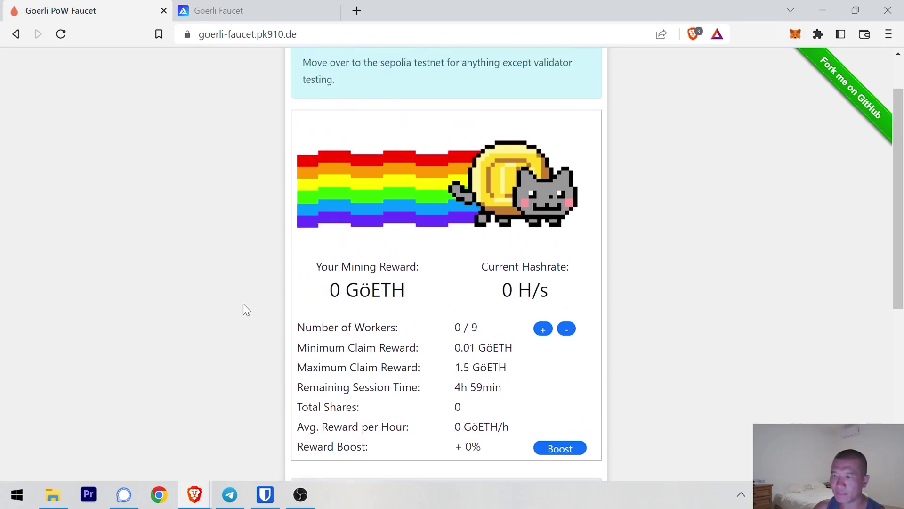
{"action": "scroll", "coordinate": [243, 305], "scroll_direction": "up", "scroll_amount": 1}
{"action": "scroll", "coordinate": [243, 305], "scroll_direction": "down", "scroll_amount": 1}
{"action": "scroll", "coordinate": [243, 304], "scroll_direction": "down", "scroll_amount": 1}
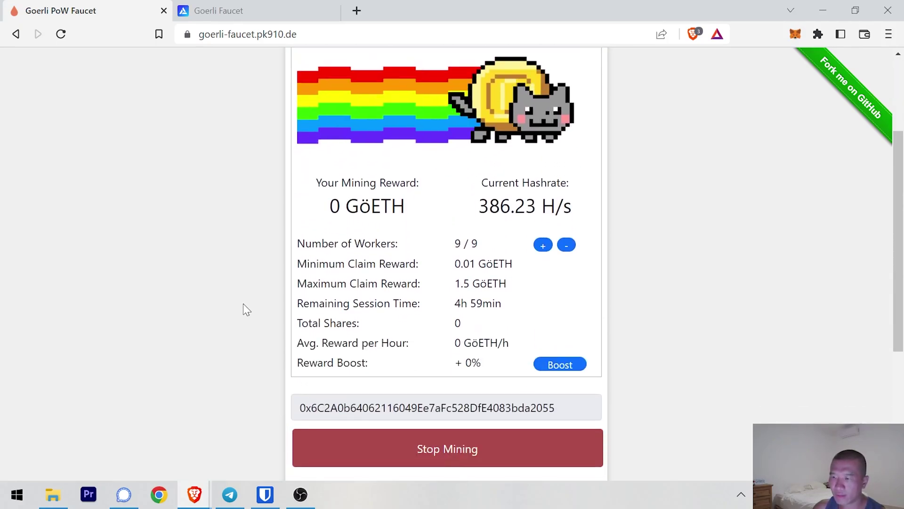
{"action": "scroll", "coordinate": [243, 310], "scroll_direction": "up", "scroll_amount": 1}
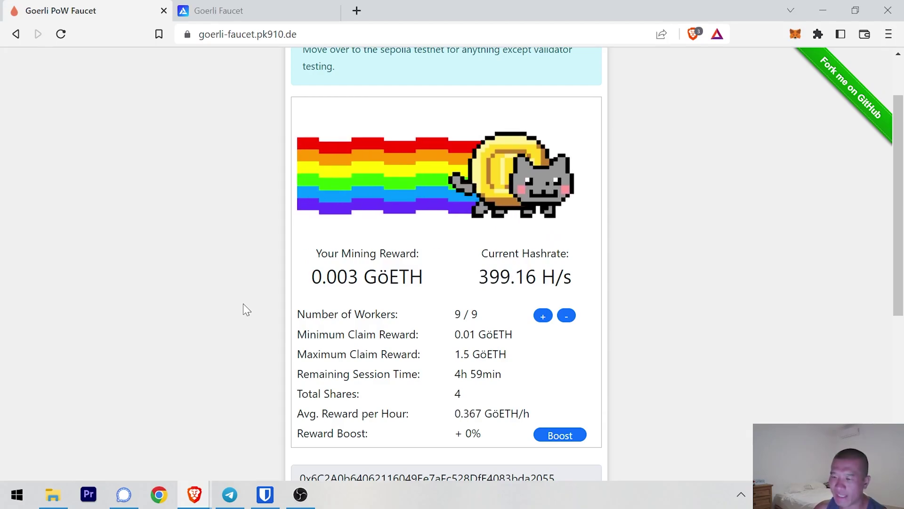
{"action": "scroll", "coordinate": [243, 304], "scroll_direction": "up", "scroll_amount": 1}
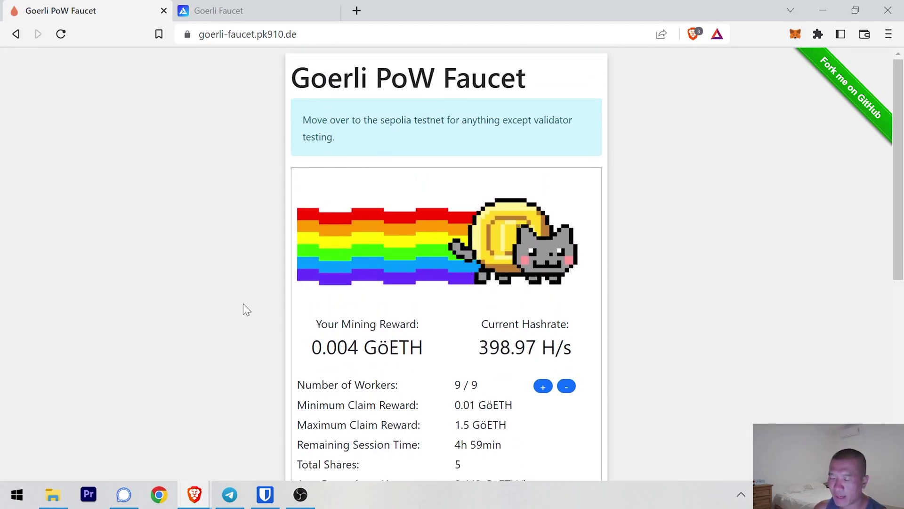
{"action": "scroll", "coordinate": [243, 306], "scroll_direction": "down", "scroll_amount": 1}
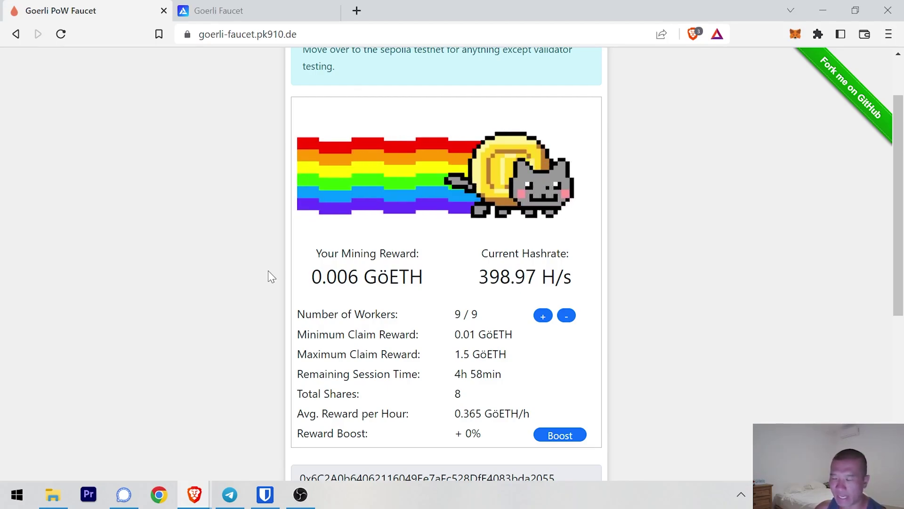
{"action": "scroll", "coordinate": [278, 258], "scroll_direction": "down", "scroll_amount": 1}
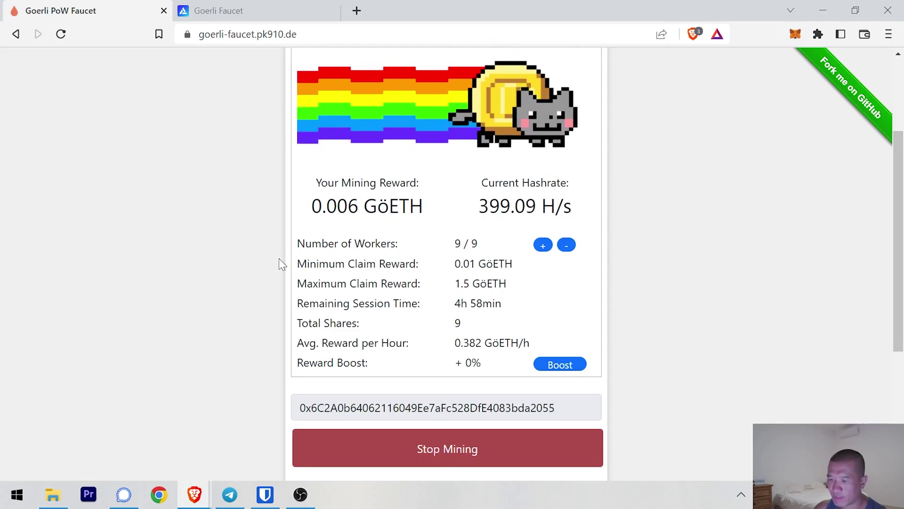
Stop mining and confirm giving up the too-low reward in the warning dialog.
{"action": "left_click", "coordinate": [444, 448]}
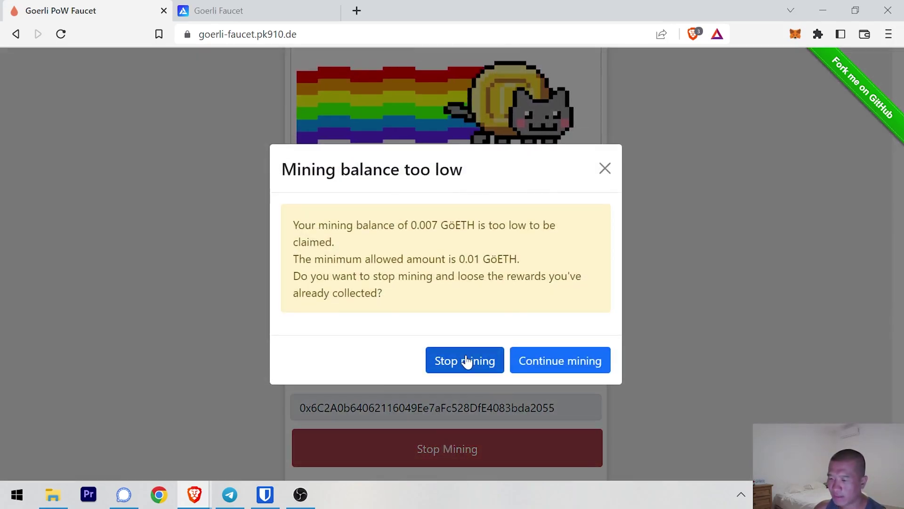
{"action": "left_click", "coordinate": [466, 361]}
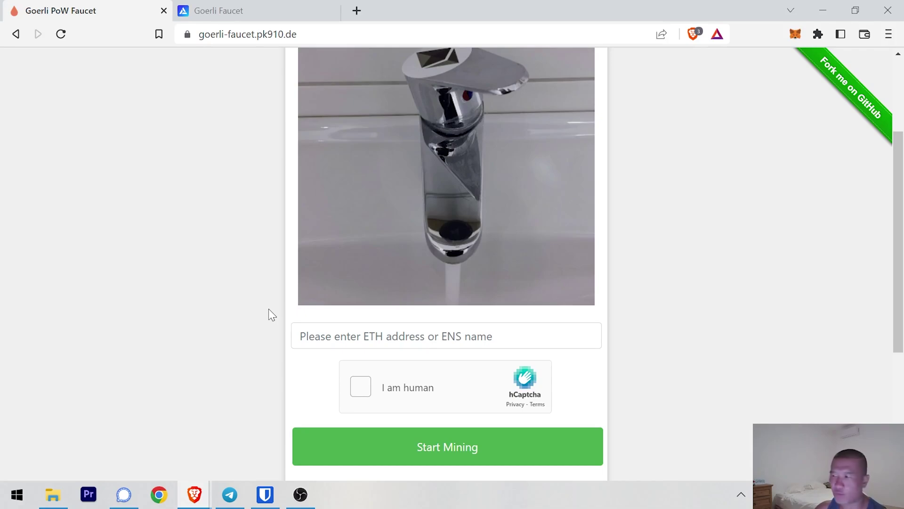
{"action": "left_click", "coordinate": [789, 38]}
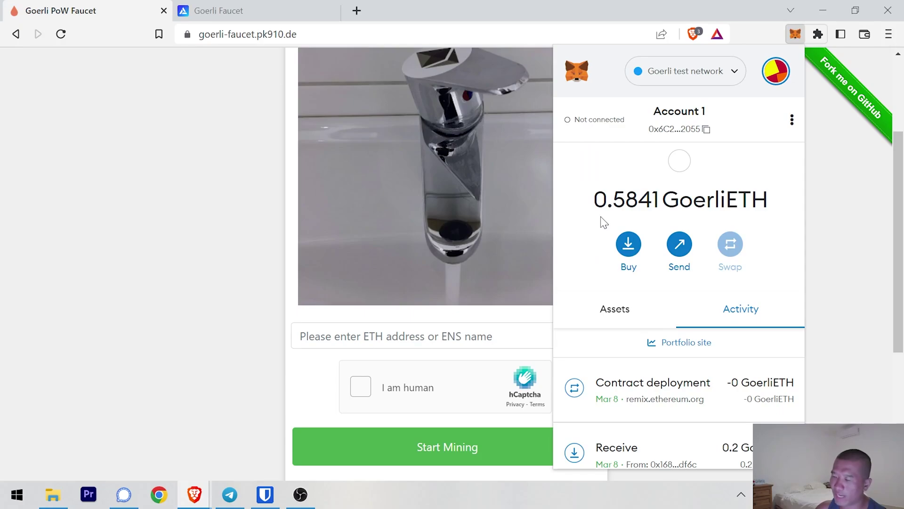
{"action": "left_click", "coordinate": [242, 192]}
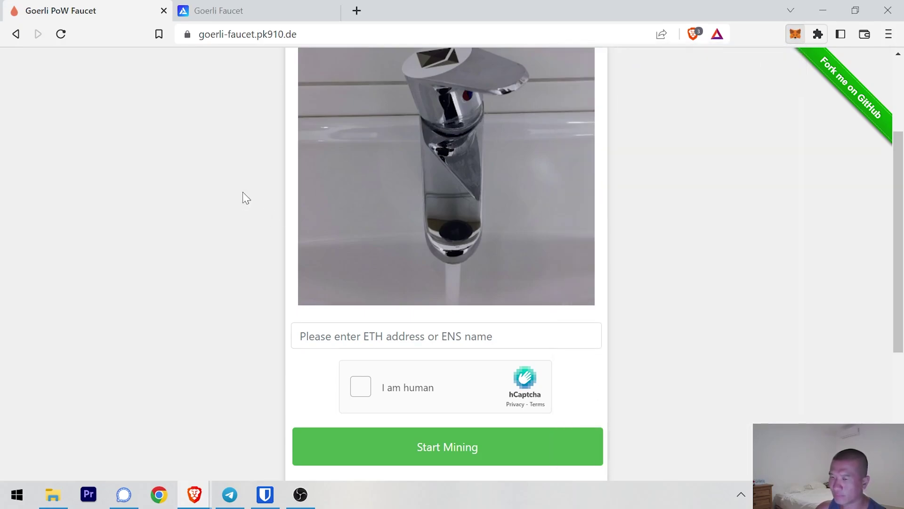
Switch to the second browser tab, the Alchemy 'Goerli Faucet' page on goerlifaucet.com.
{"action": "left_click", "coordinate": [227, 14]}
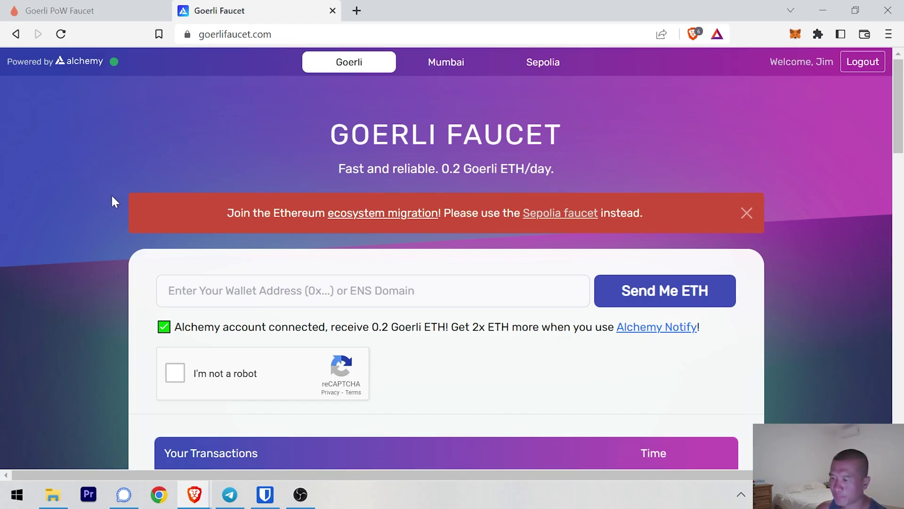
{"action": "scroll", "coordinate": [111, 201], "scroll_direction": "down", "scroll_amount": 3}
{"action": "scroll", "coordinate": [112, 202], "scroll_direction": "up", "scroll_amount": 2}
{"action": "scroll", "coordinate": [112, 202], "scroll_direction": "down", "scroll_amount": 1}
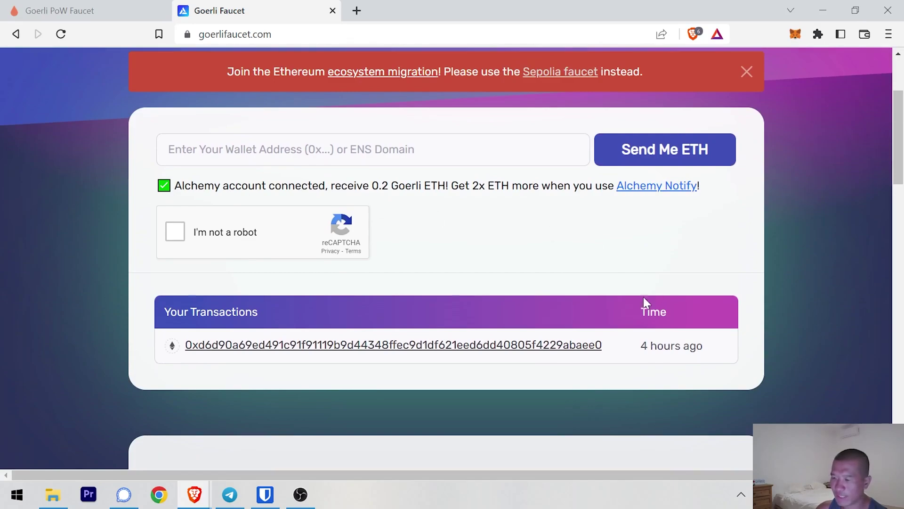